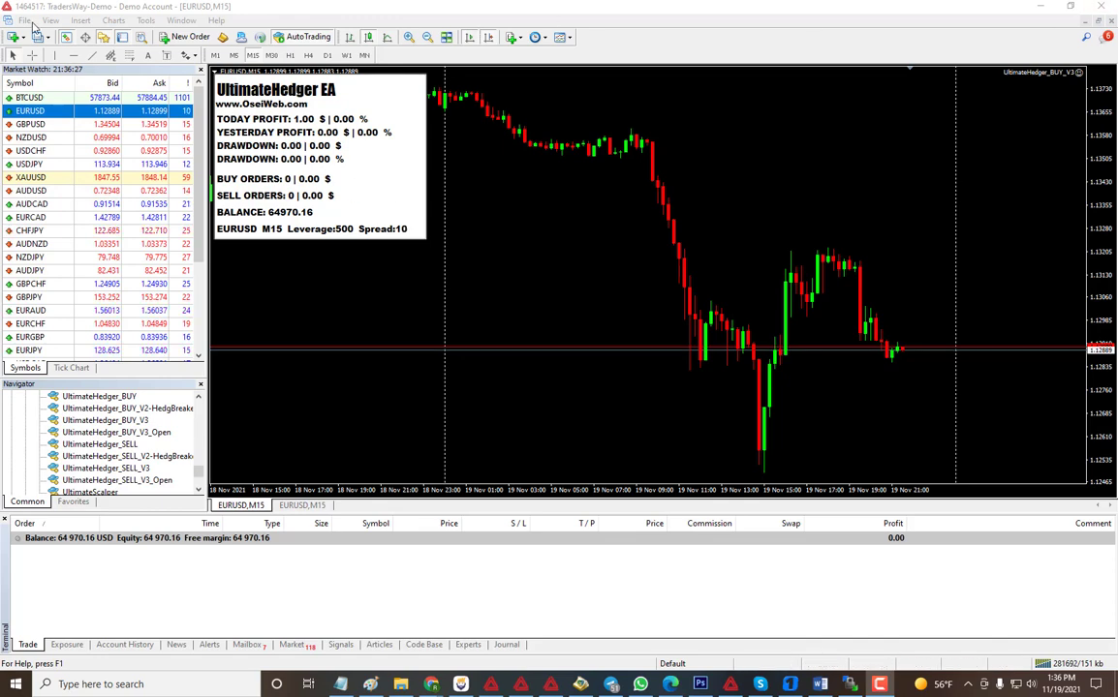
Step: Open the terminal's data folder, locate the Experts folder inside MQL4, and minimize the file window
left_click(29, 21)
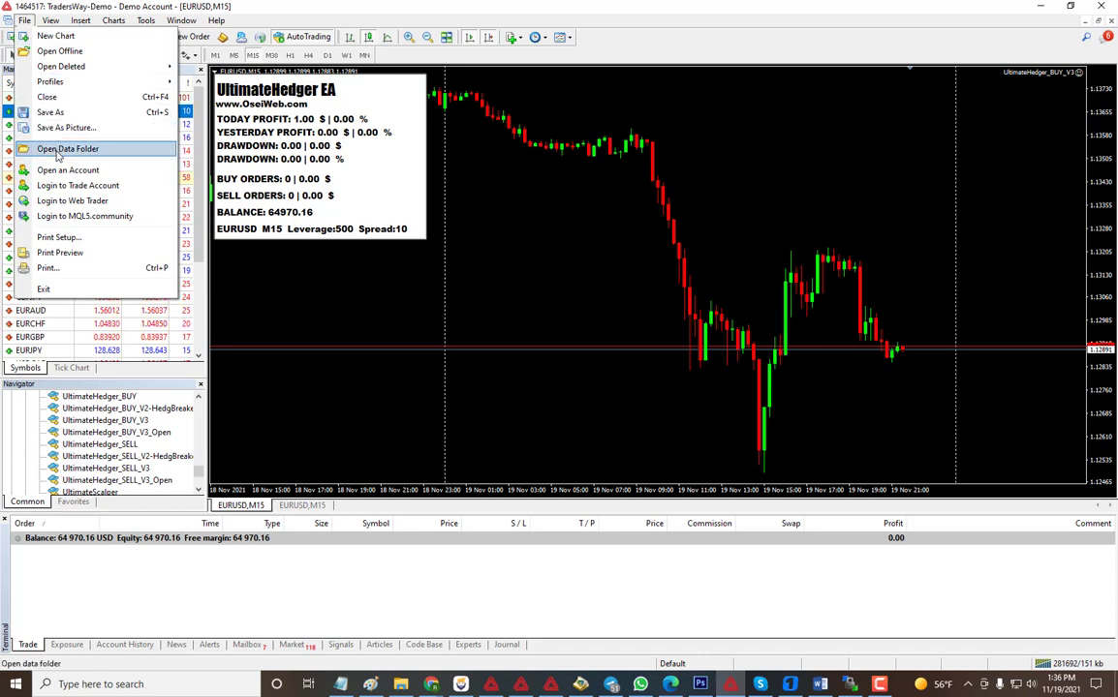
left_click(648, 368)
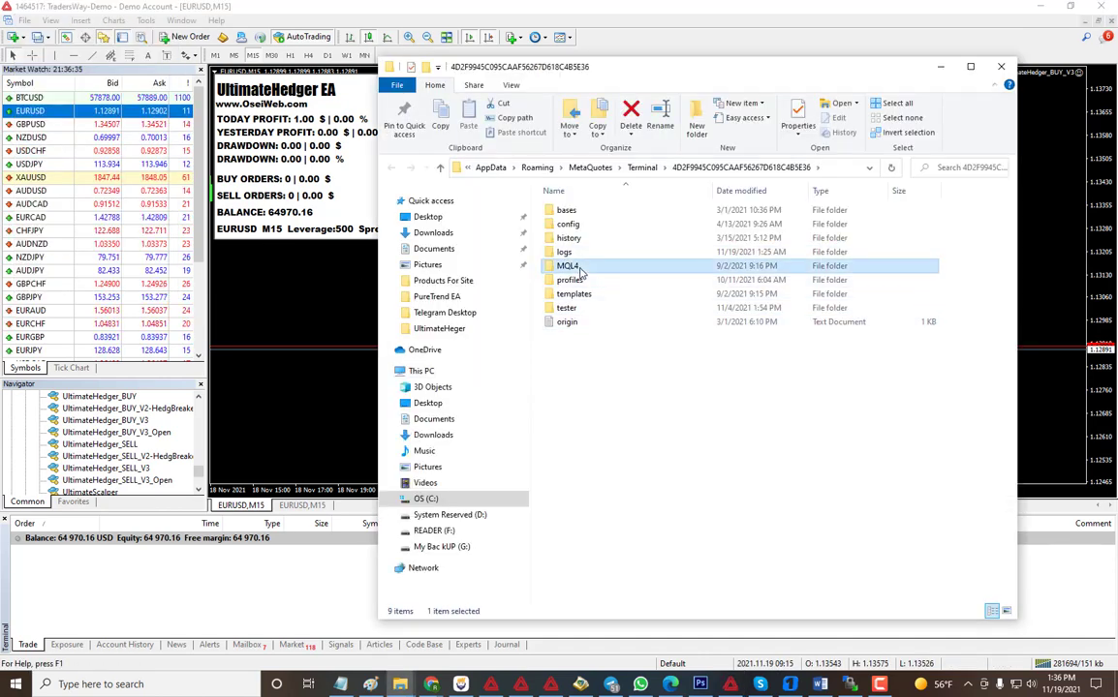
double_click(571, 266)
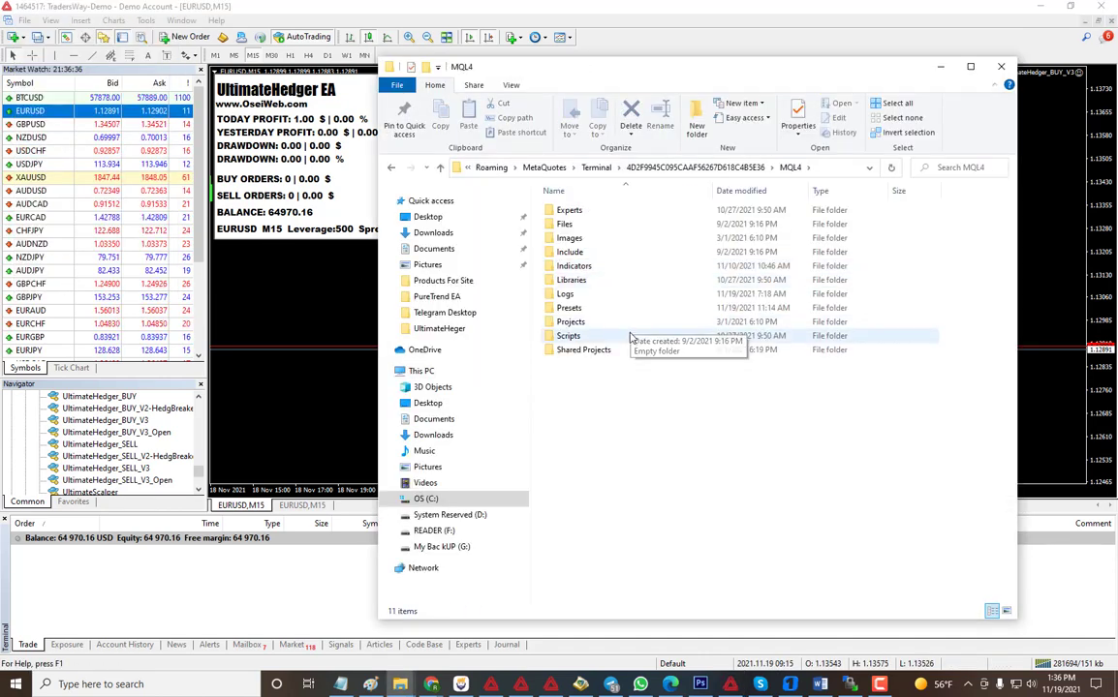
left_click(586, 212)
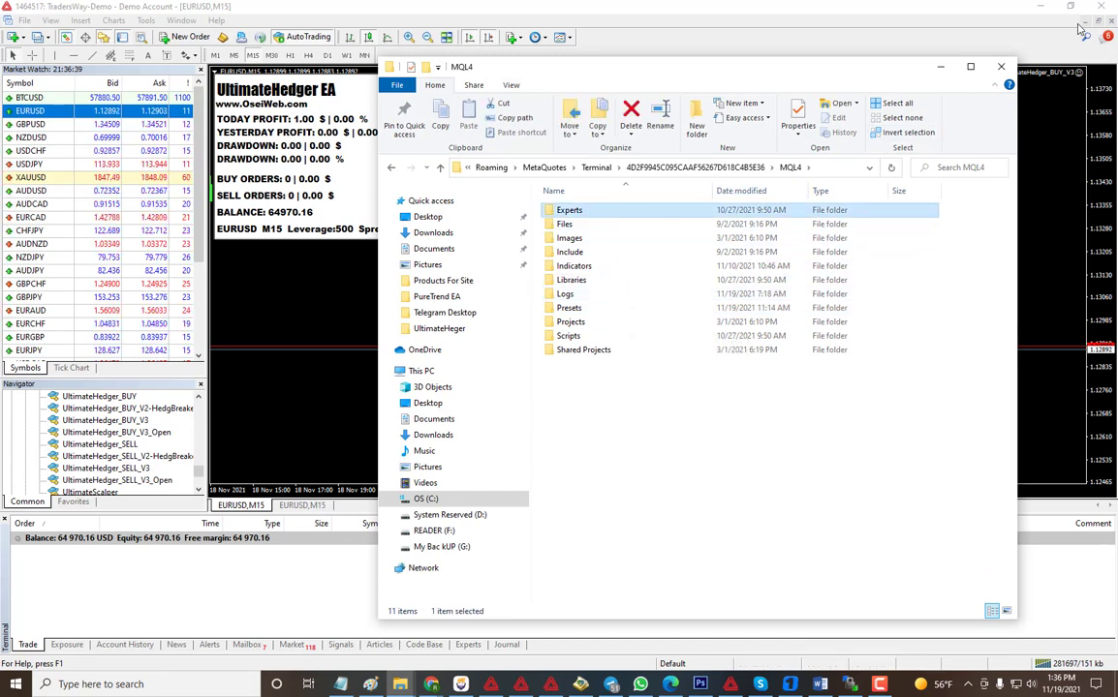
left_click(939, 67)
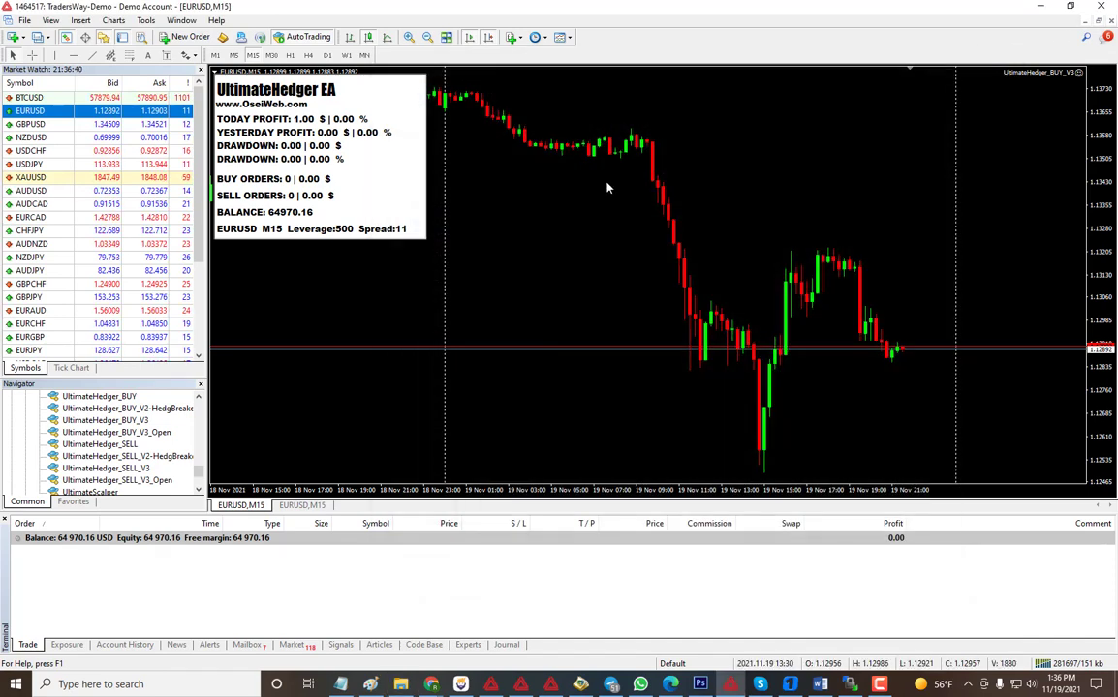
Step: Refresh the Navigator's expert list and locate the UltimateHedger_BUY_V3 and UltimateHedger_SELL_V3 experts
right_click(123, 433)
left_click(158, 575)
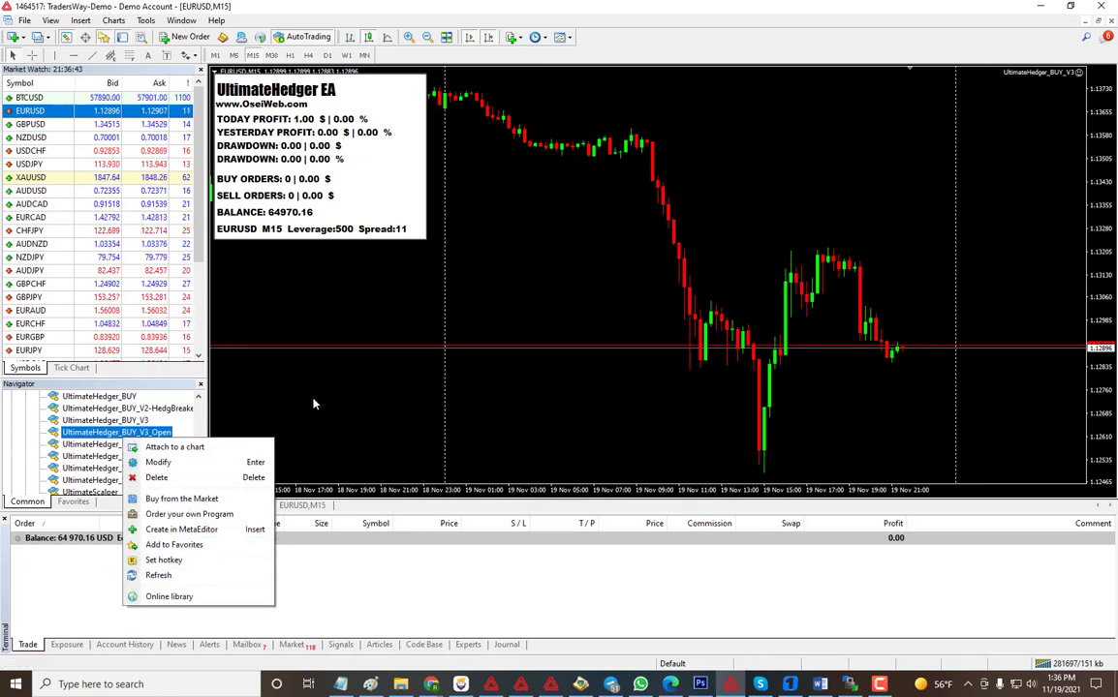
left_click(87, 422)
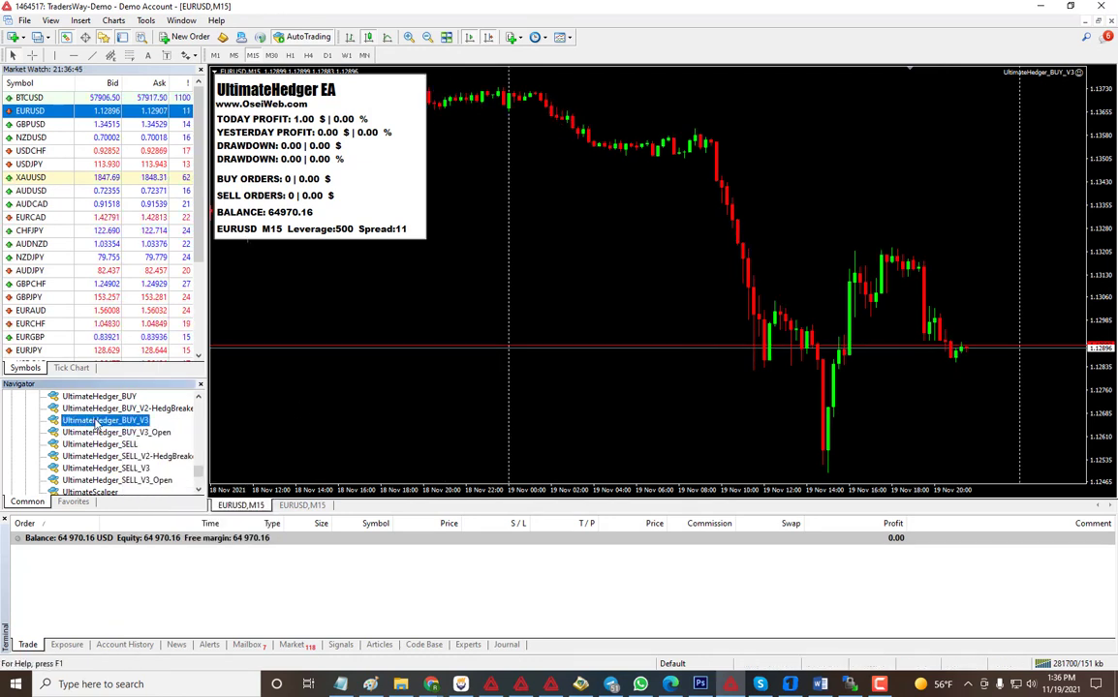
left_click(105, 468)
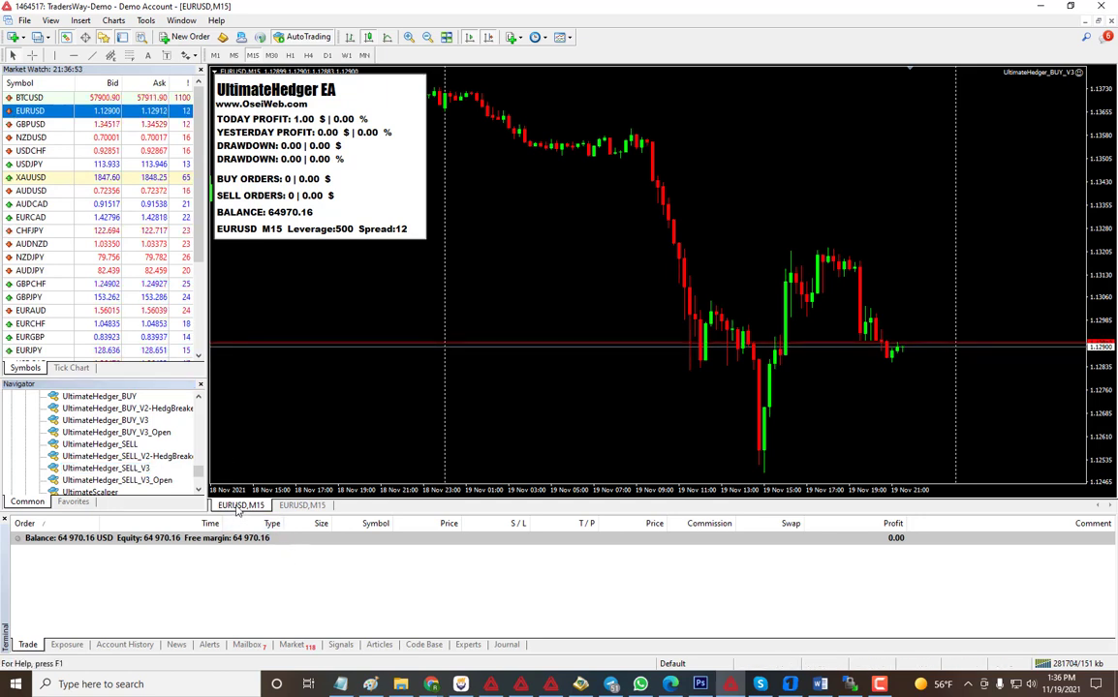
left_click(274, 523)
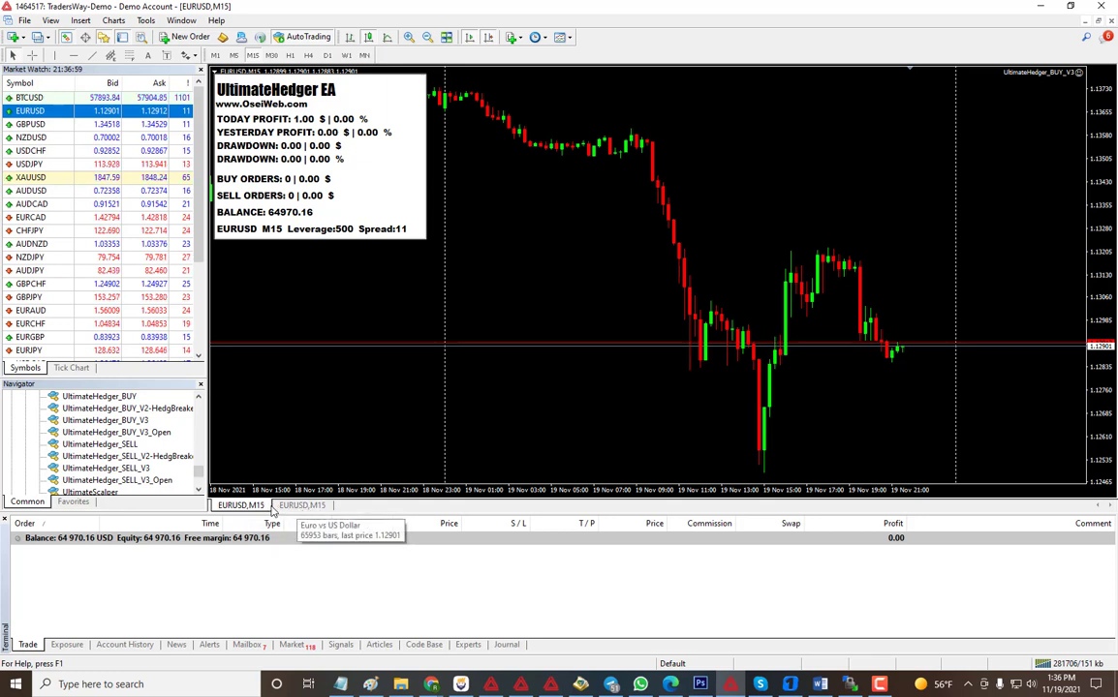
left_click(104, 420)
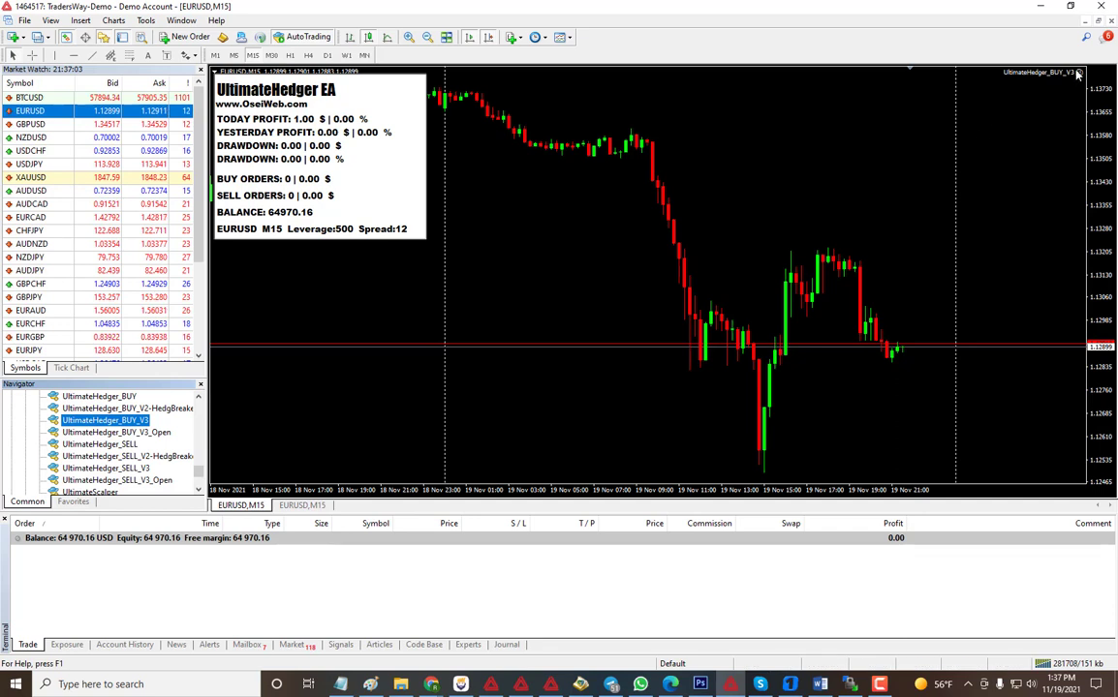
Step: Switch to the second EURUSD M15 chart and open the UltimateHedger_SELL_V3 inputs, enlarging the window to show all parameters
left_click(308, 506)
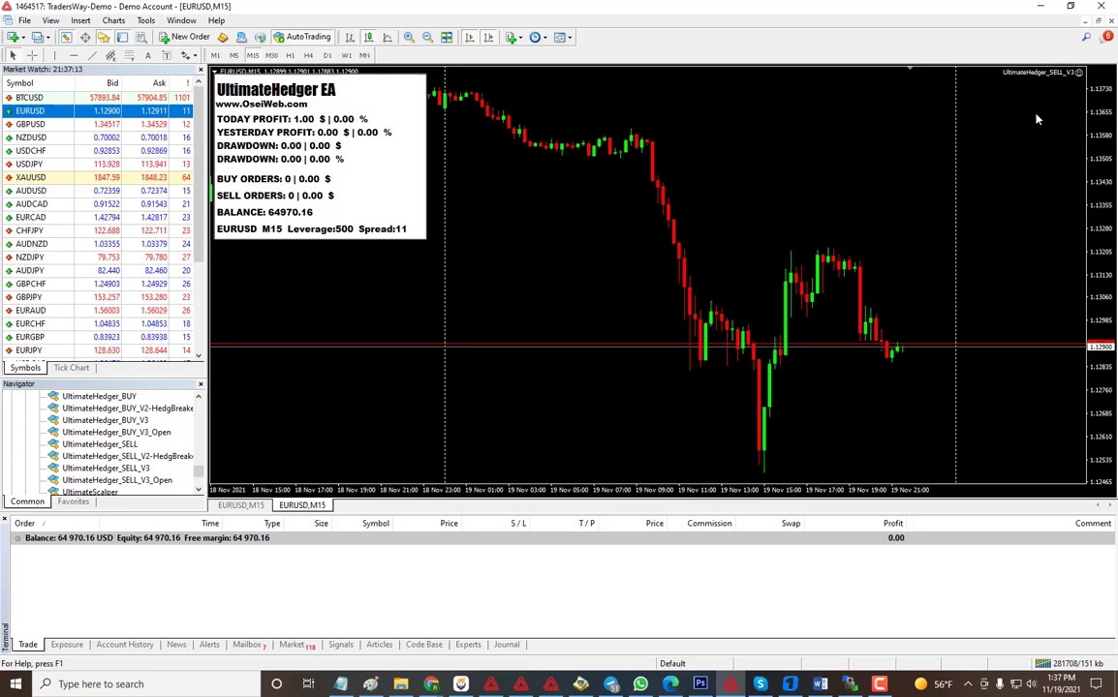
left_click(1080, 73)
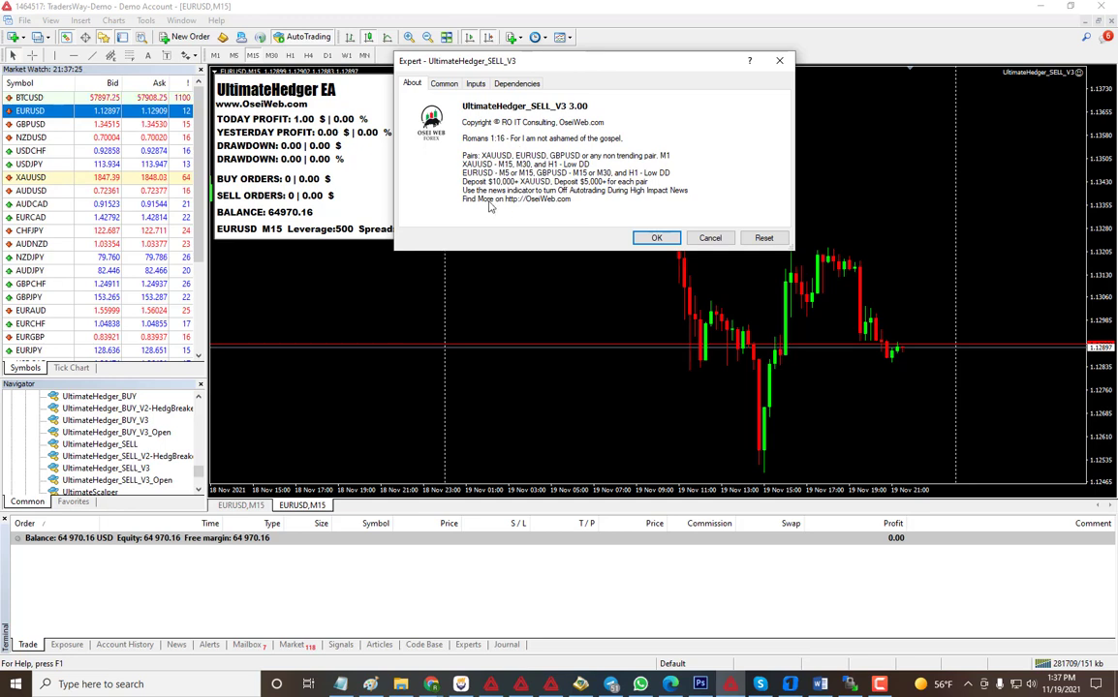
left_click(474, 84)
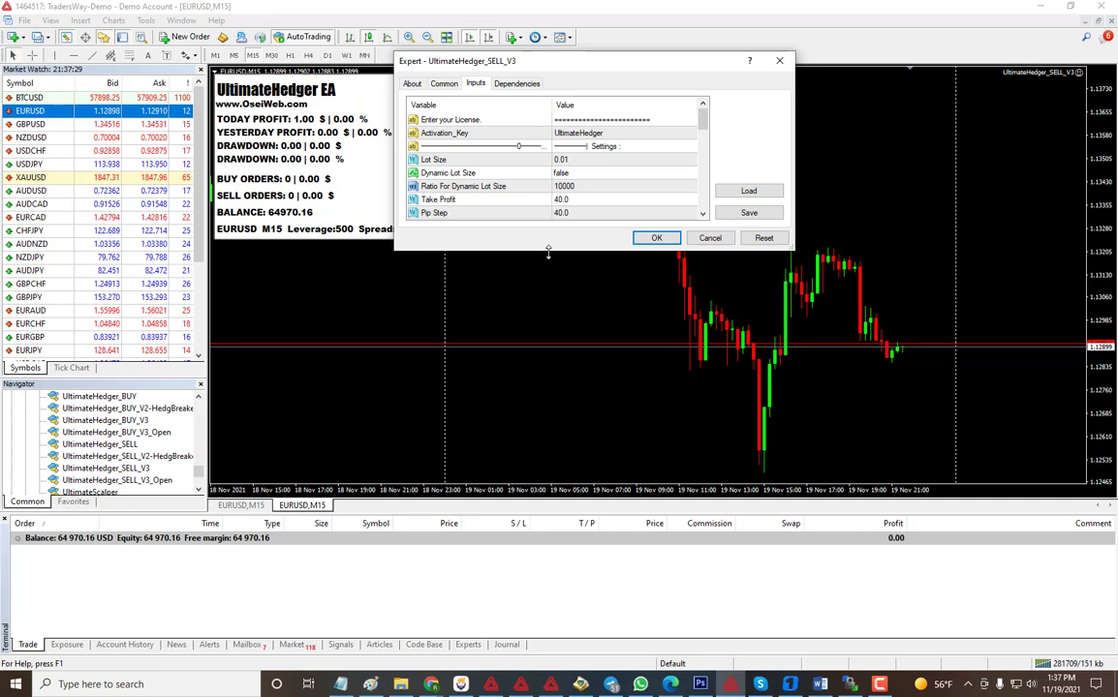
left_click_drag(549, 250, 546, 657)
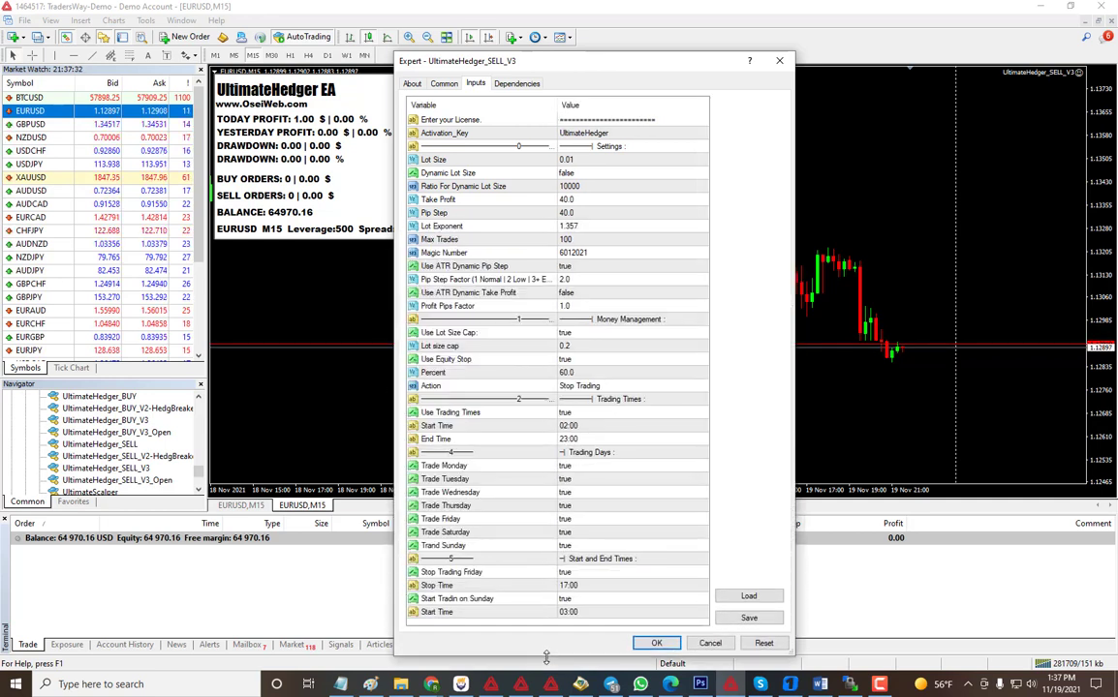
Step: Review the lot size, dynamic lot size, pip step factor and ATR dynamic settings of UltimateHedger_SELL_V3
left_click(581, 161)
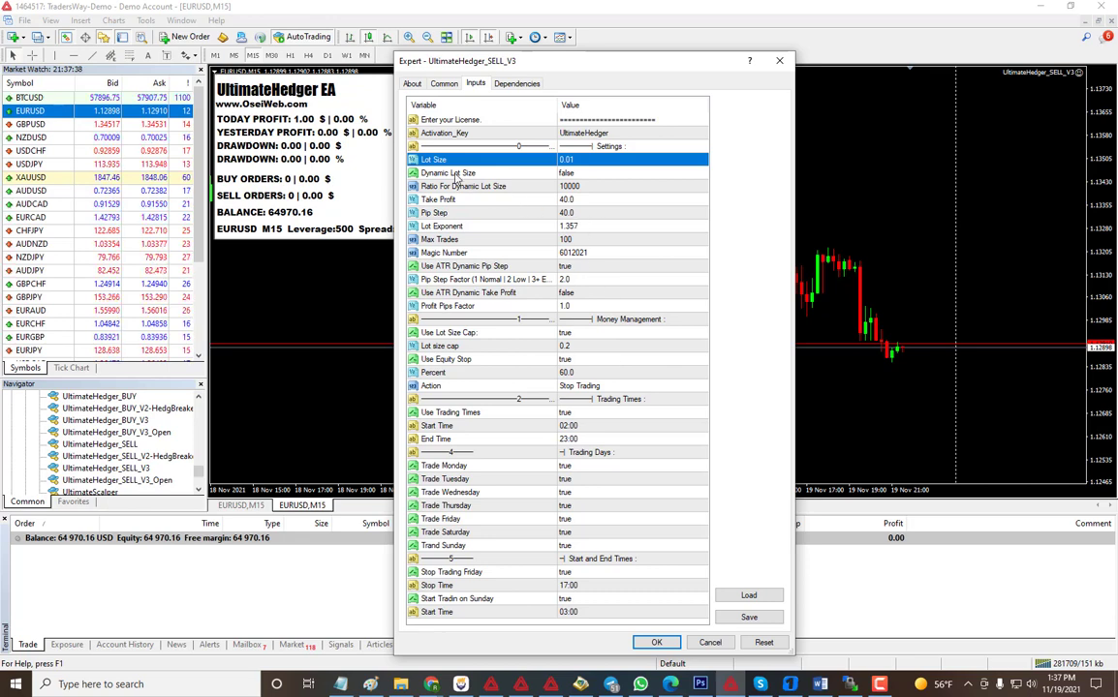
left_click(586, 174)
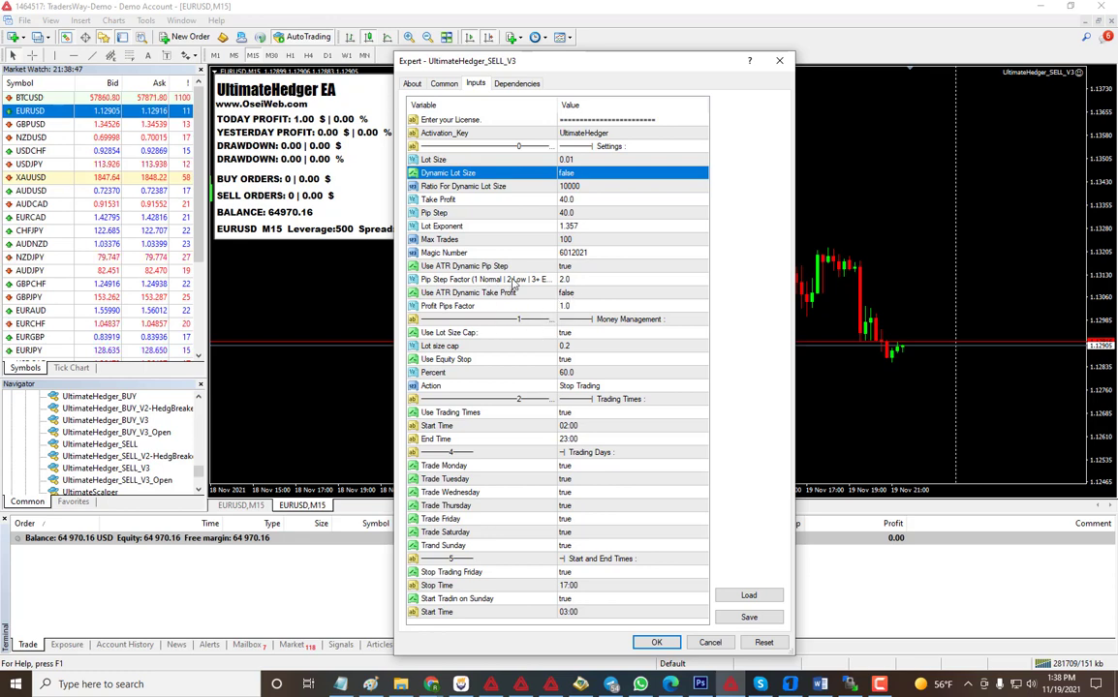
left_click(514, 280)
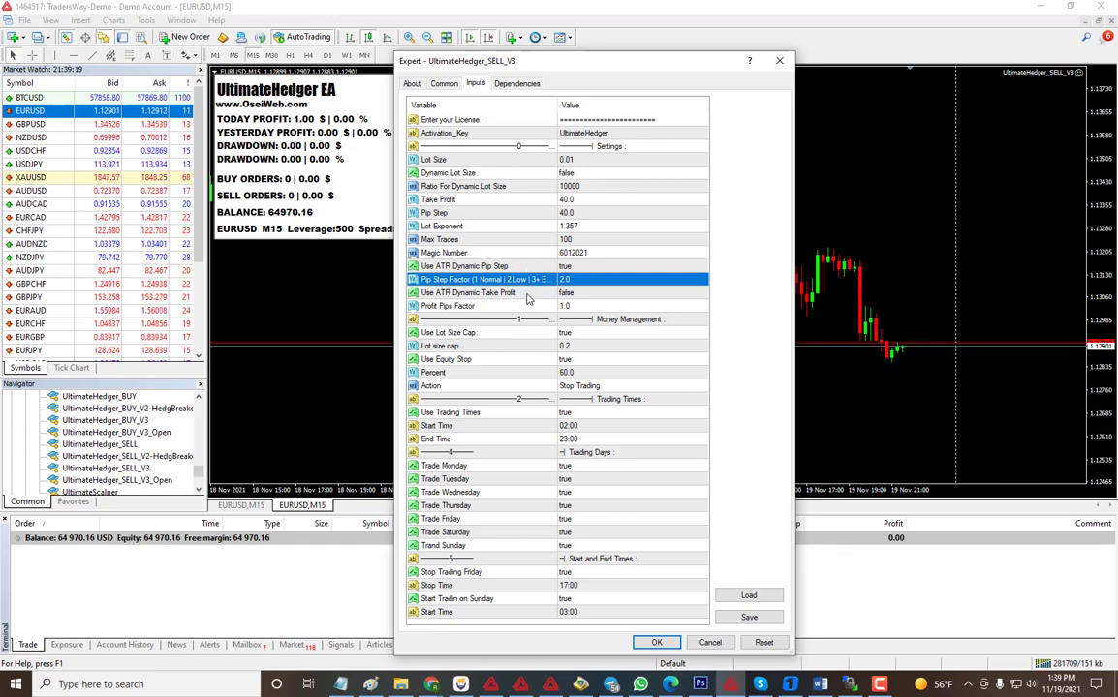
left_click(586, 295)
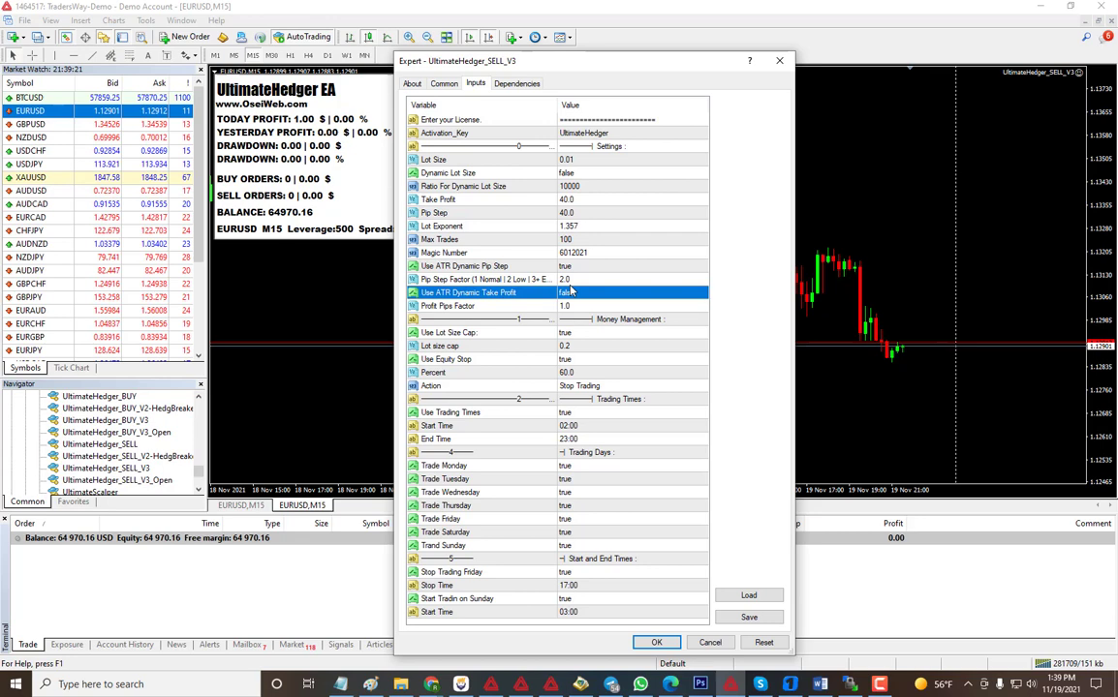
key("Up")
key("Up")
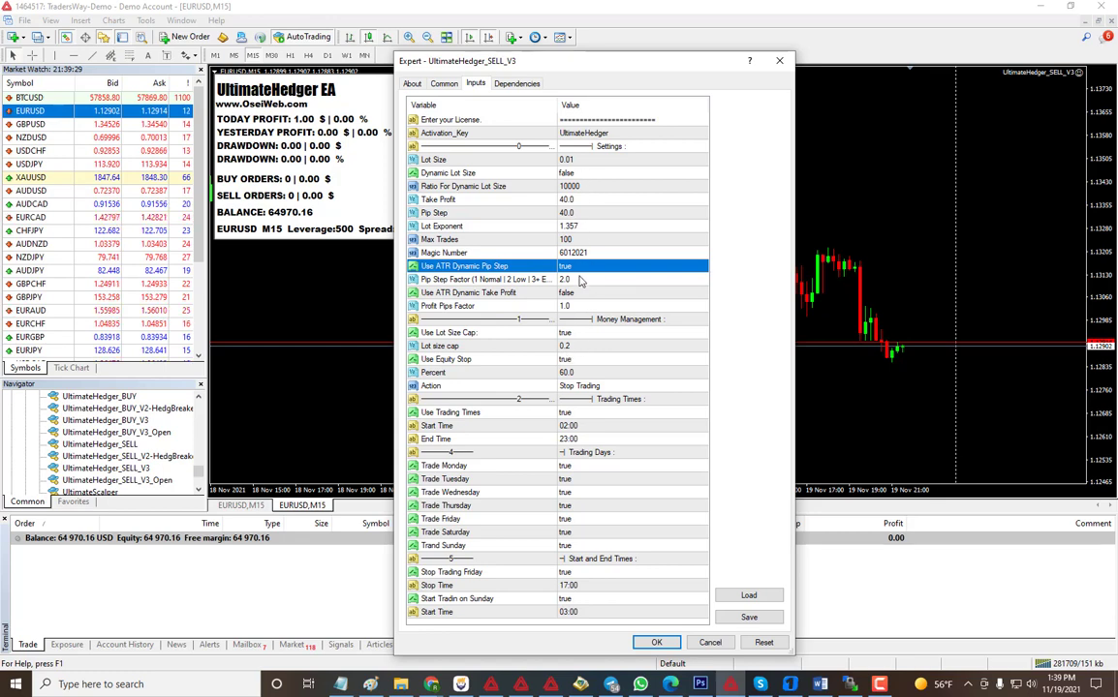
Step: Move the expert's settings window aside and review the lot size cap, equity stop and percent parameters
left_click_drag(574, 67, 359, 58)
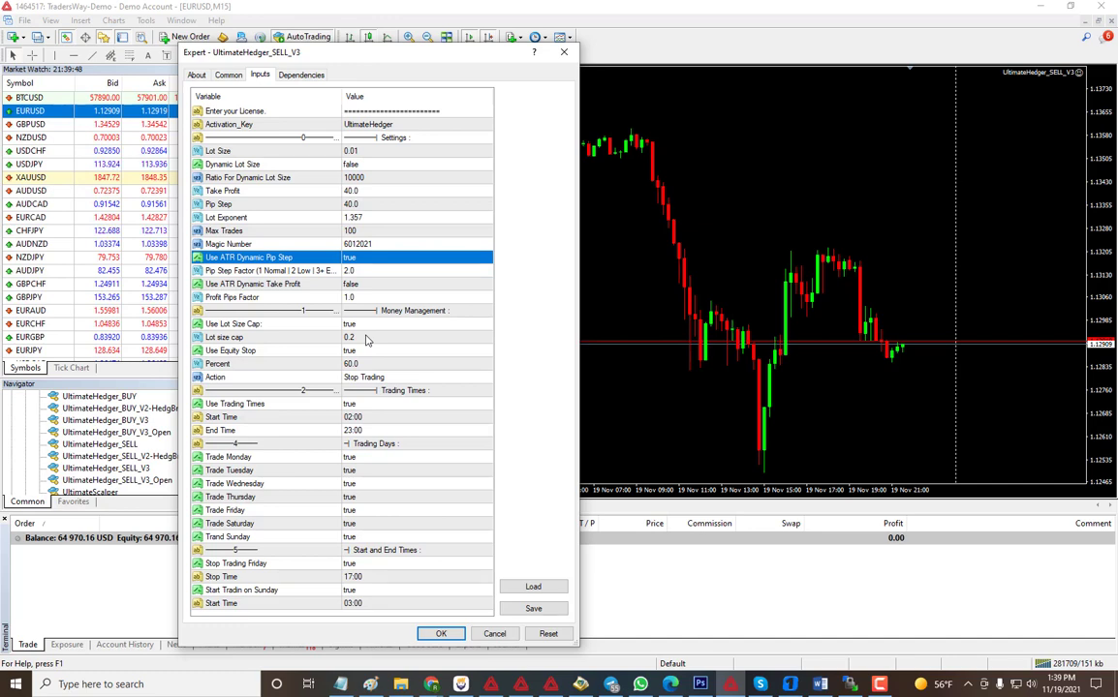
left_click(359, 338)
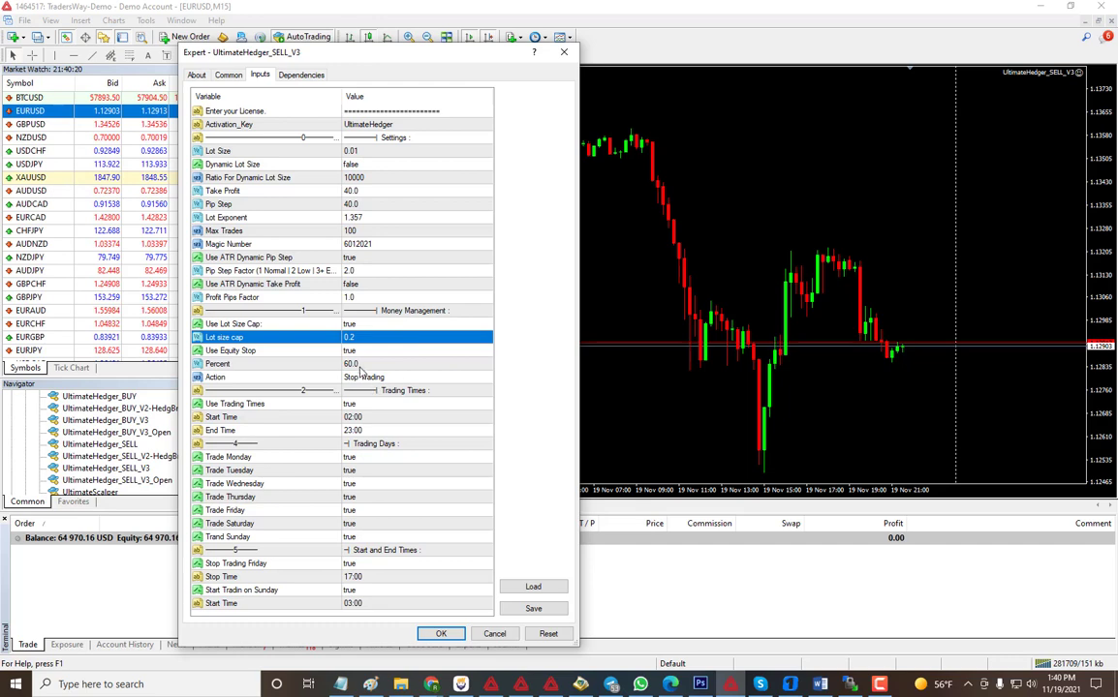
left_click(365, 353)
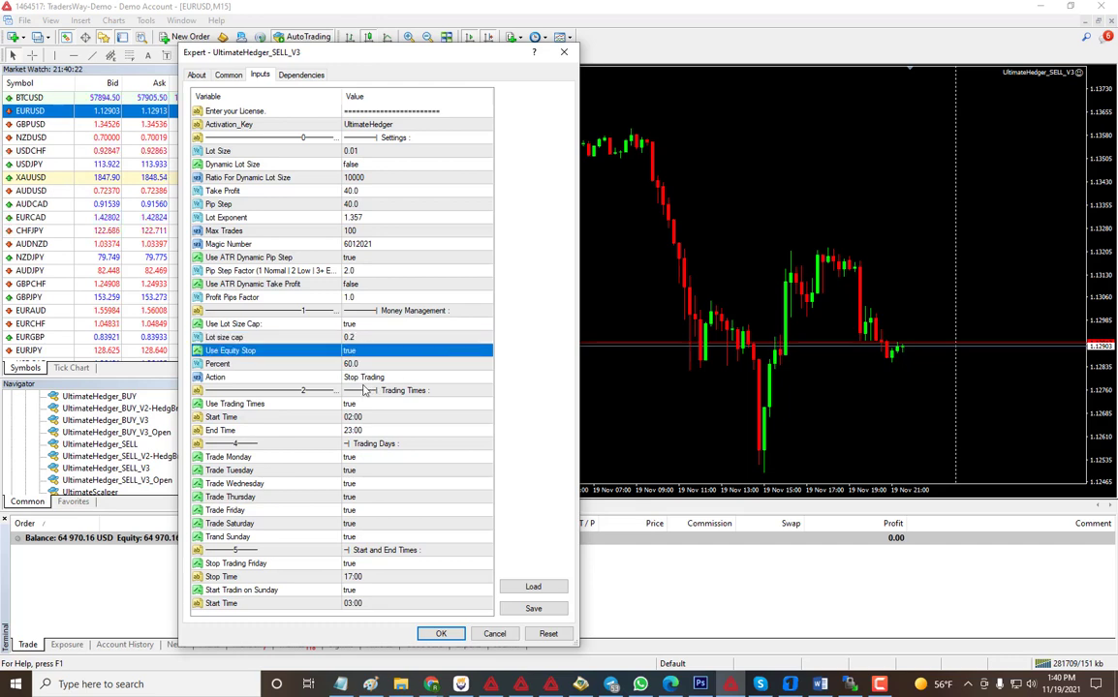
left_click(359, 366)
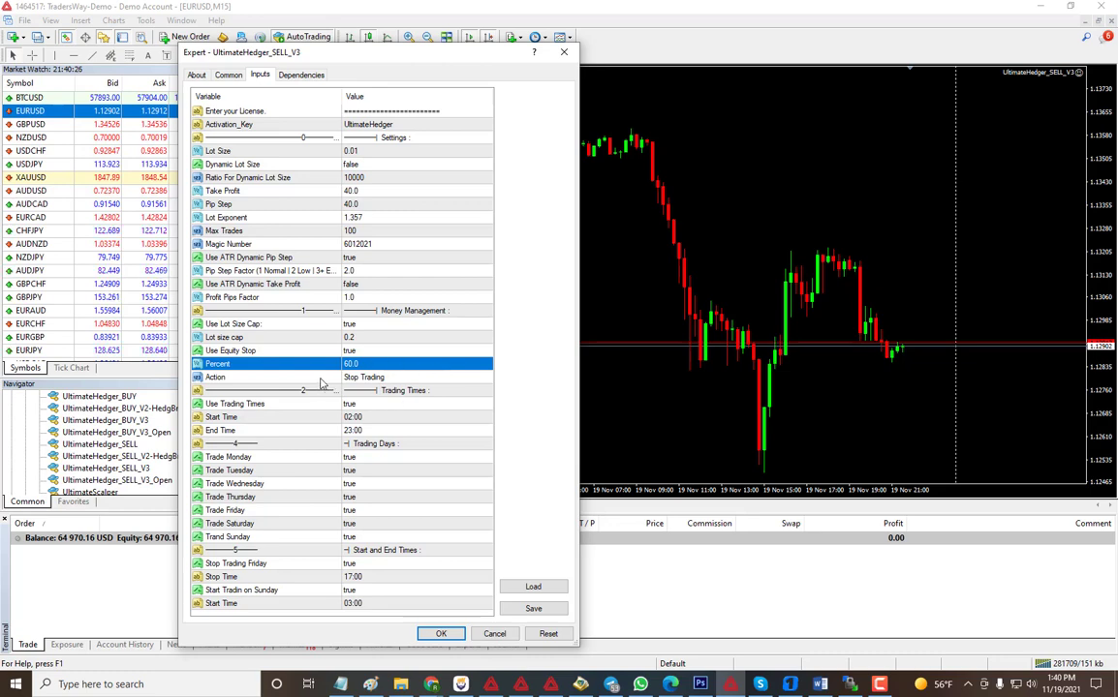
Step: Examine the available Action options for the equity stop, keeping Stop Trading selected
left_click(430, 379)
left_click(430, 380)
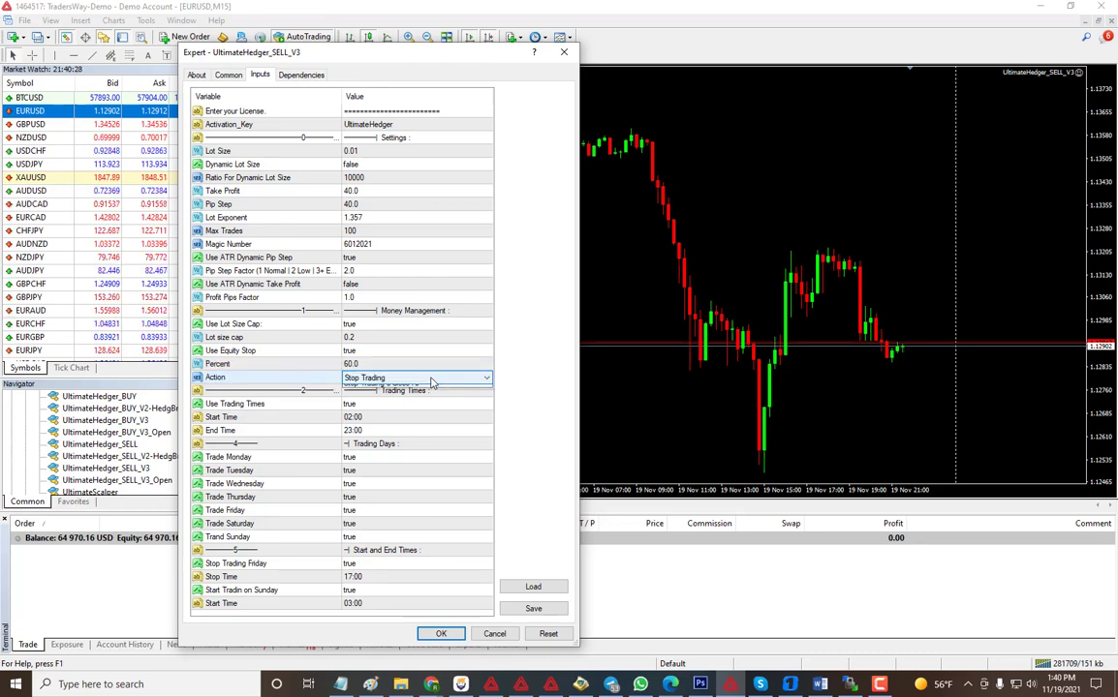
left_click(430, 379)
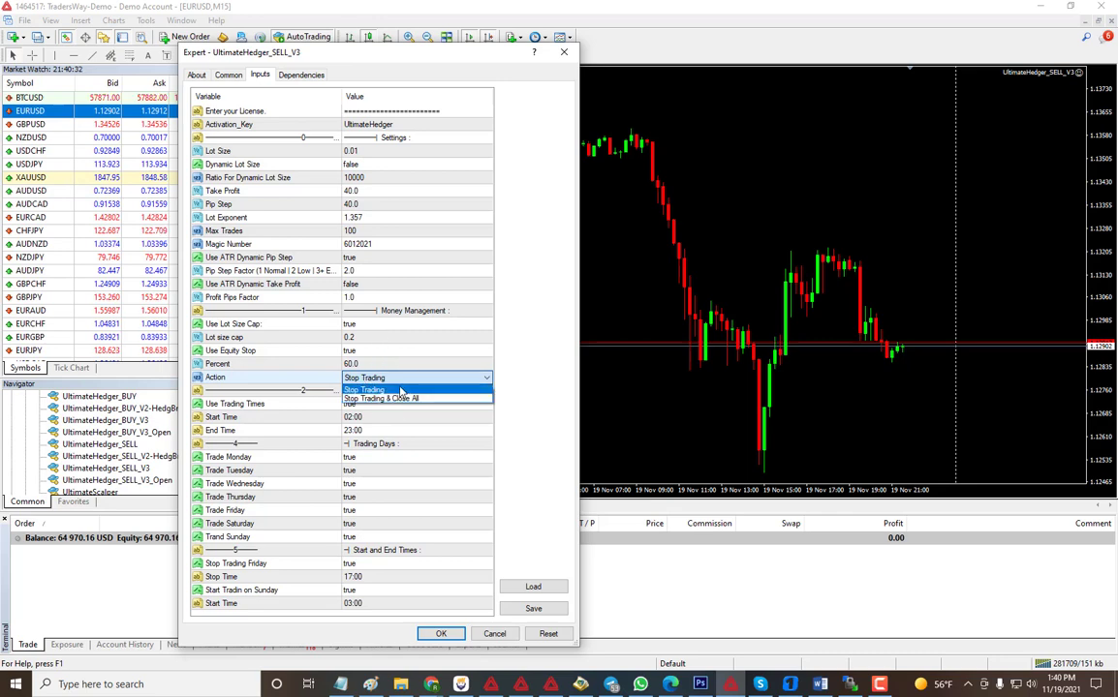
left_click(318, 380)
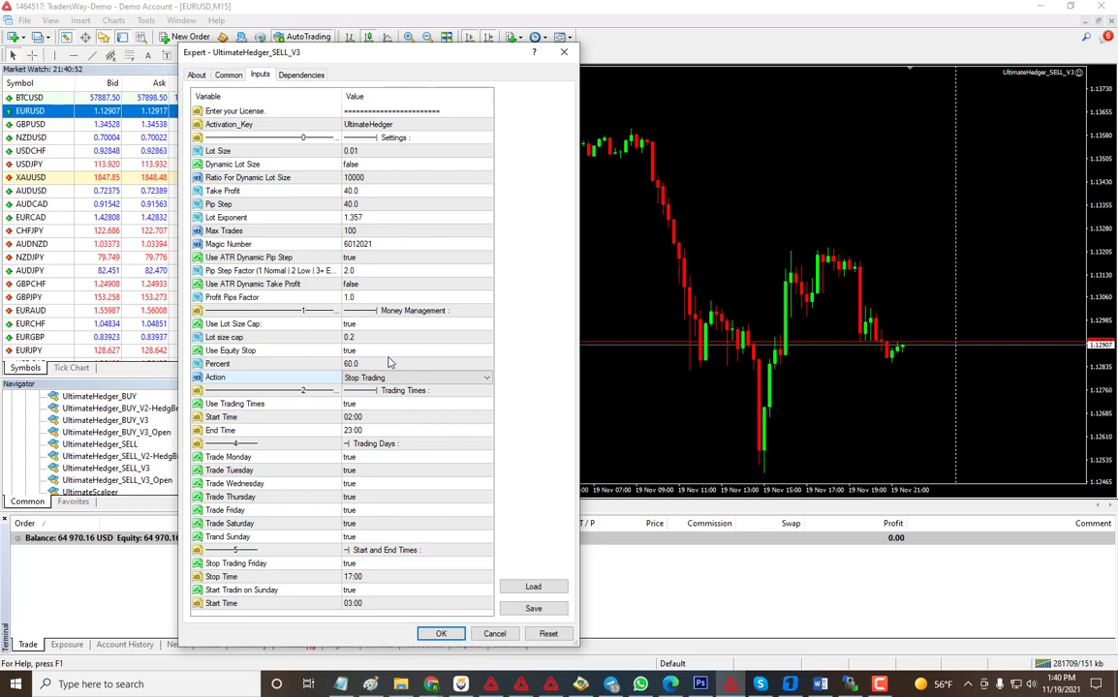
Step: Revisit the lot size cap parameter and bring up the expert's description with its recommended pairs and deposits
left_click(357, 339)
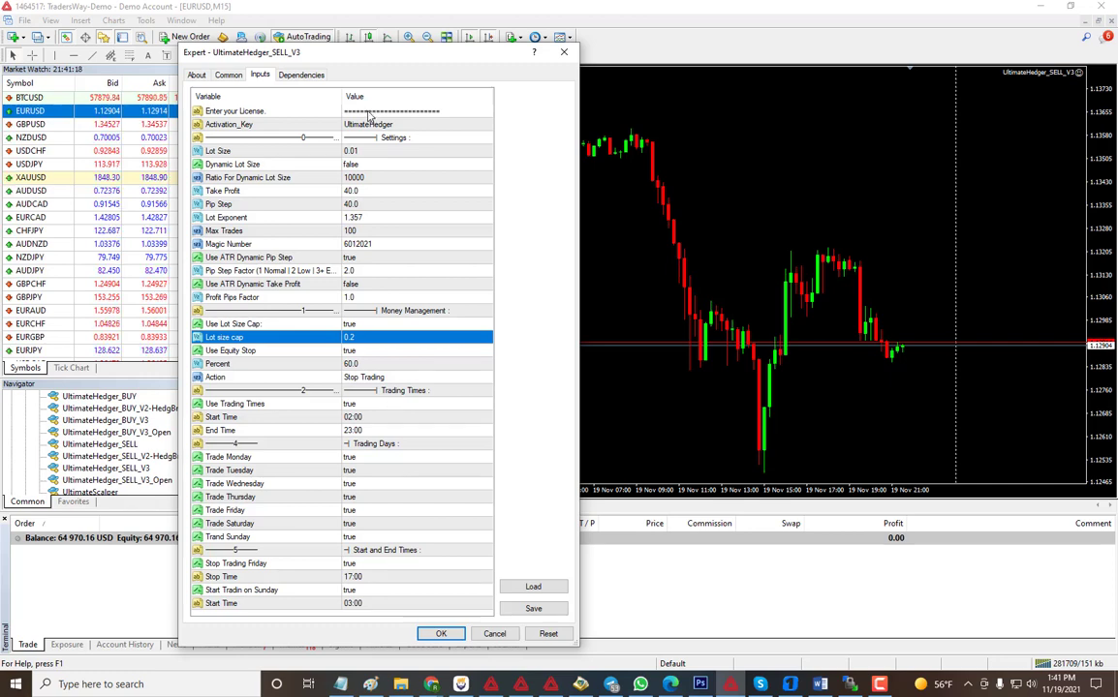
left_click(191, 76)
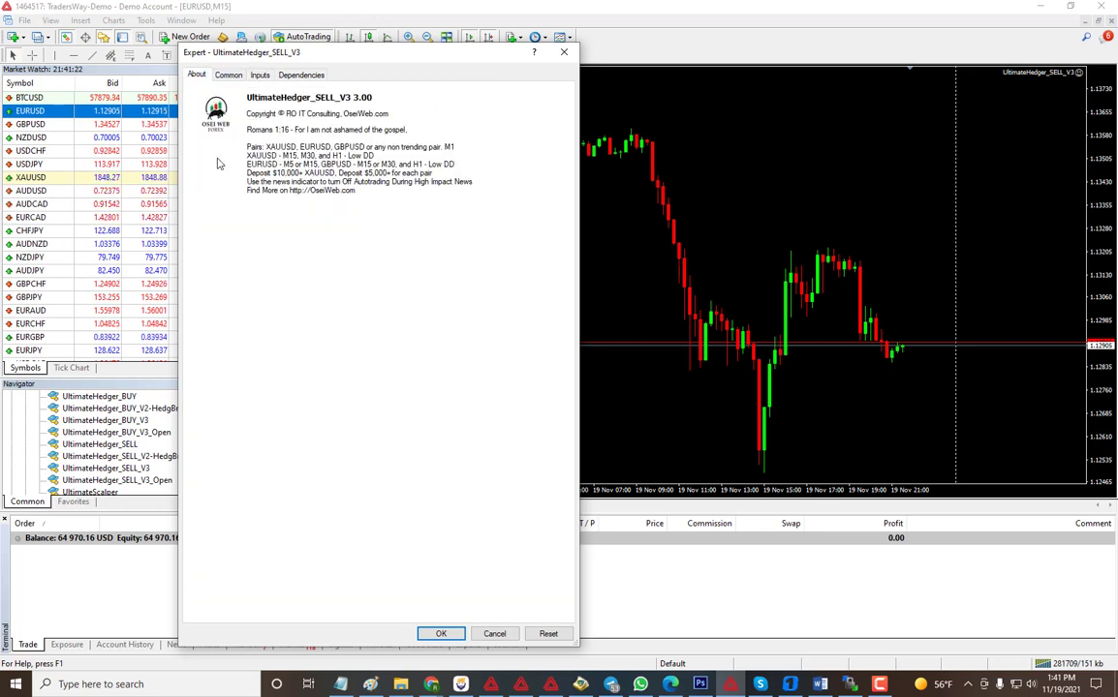